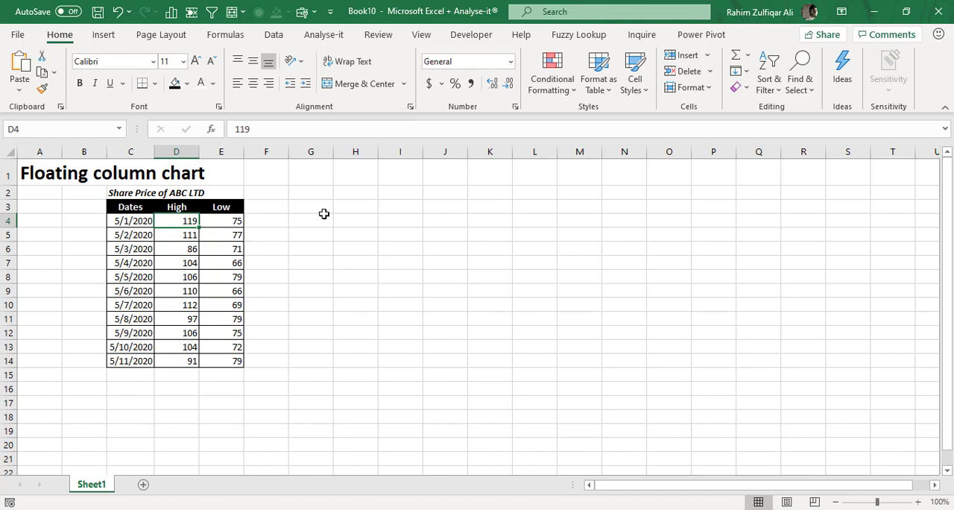
Examine the share price table's dates and its High and Low values for each day.
key(Left)
key(Down)
key(Down)
key(Down)
key(Down)
key(Down)
key(Right)
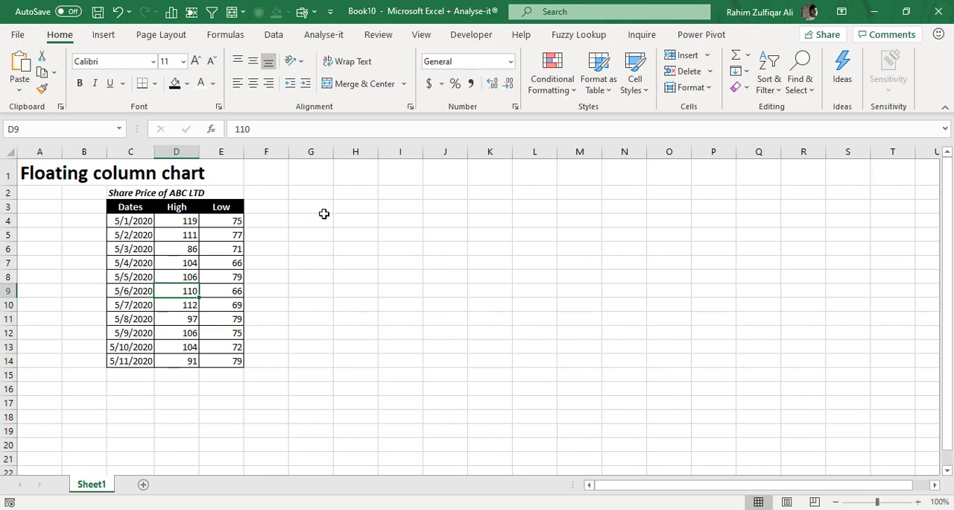
click(129, 221)
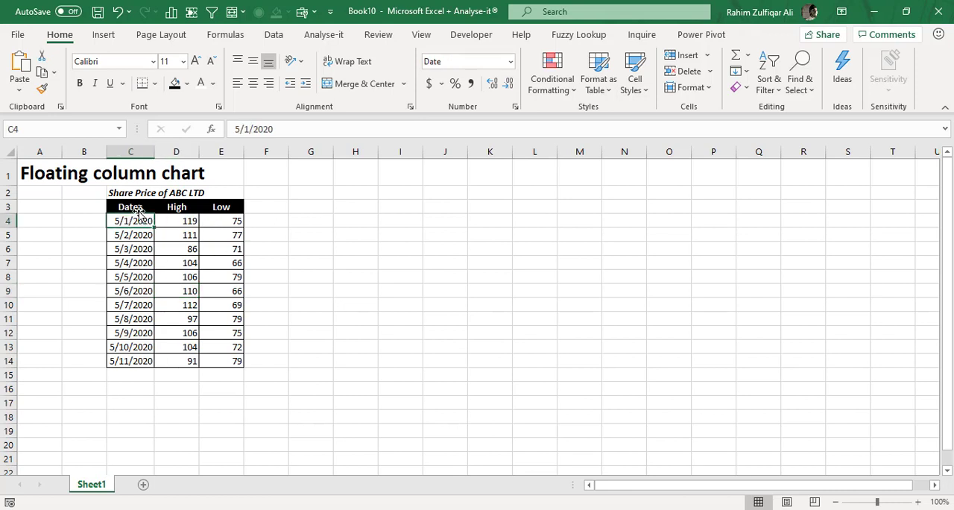
drag(136, 210, 219, 366)
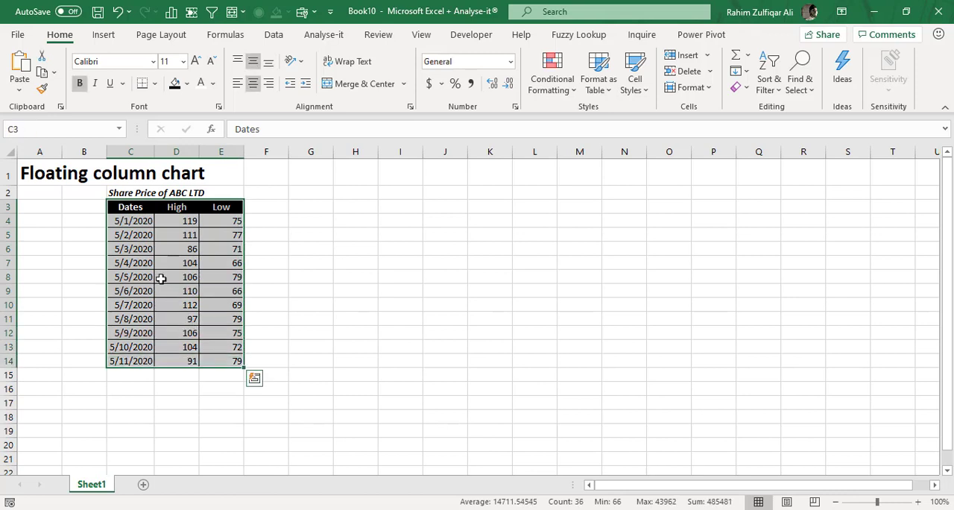
drag(132, 249, 135, 347)
drag(176, 249, 183, 333)
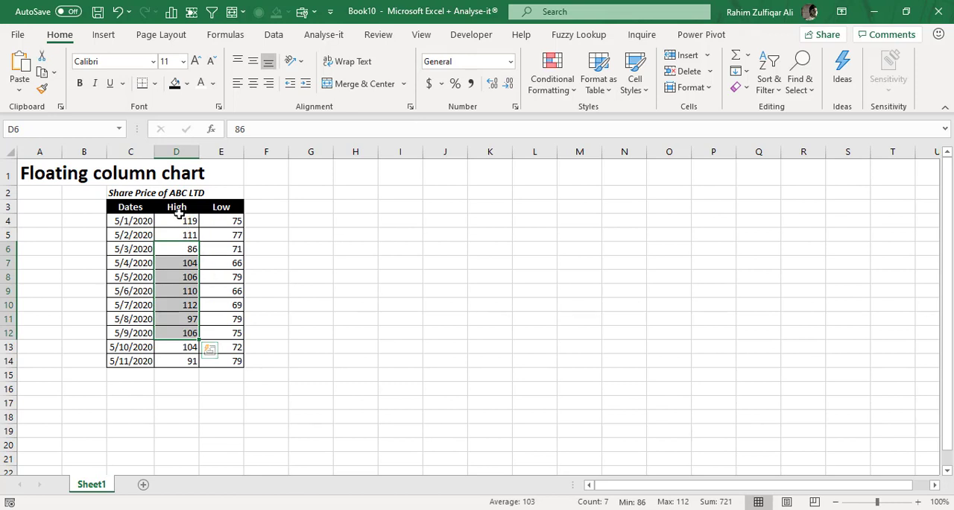
drag(176, 217, 177, 362)
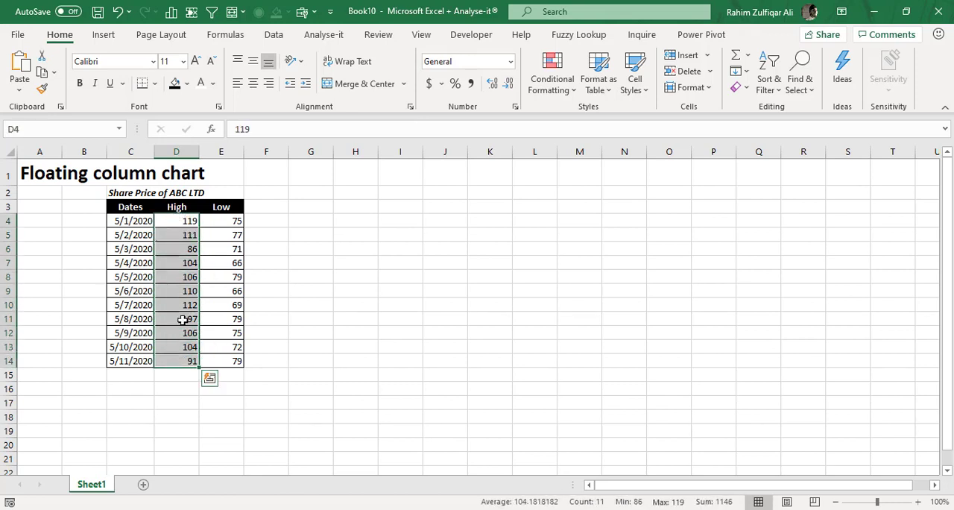
drag(221, 221, 226, 358)
click(232, 251)
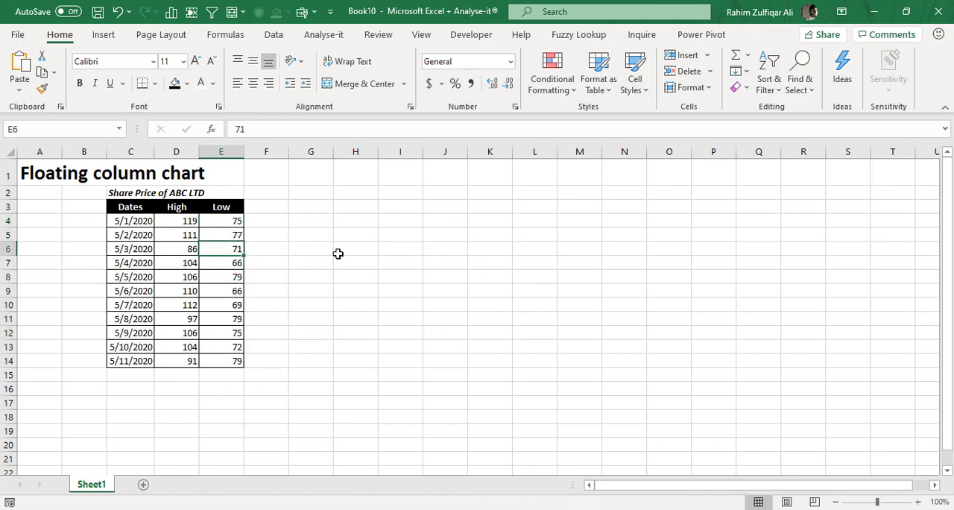
click(165, 223)
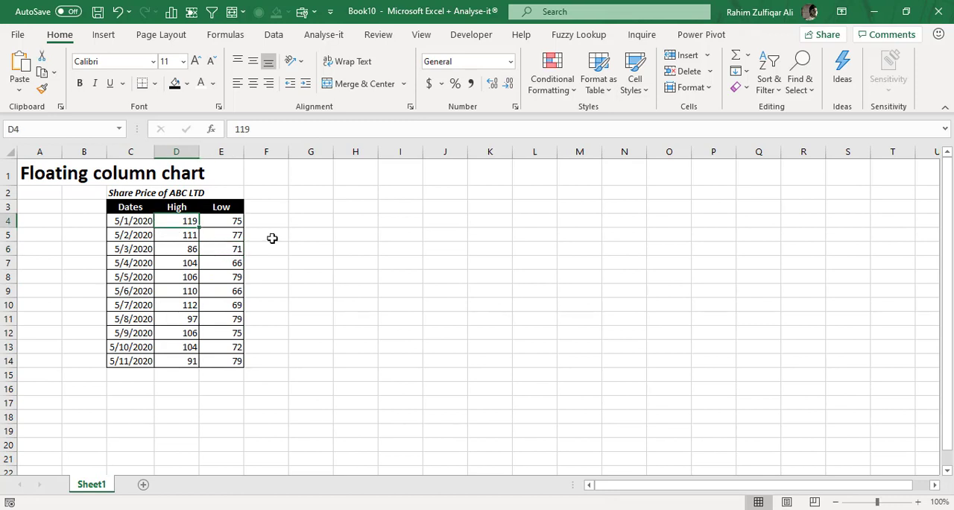
click(231, 238)
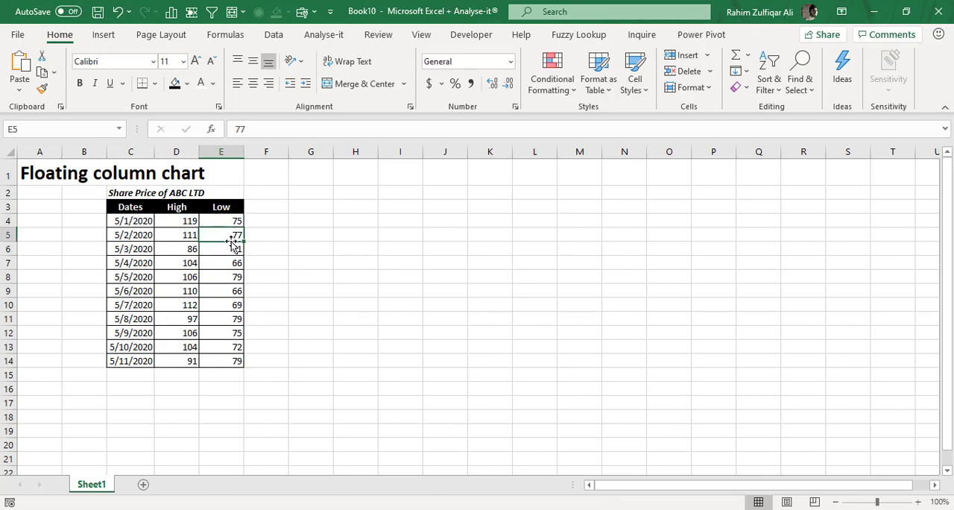
click(173, 224)
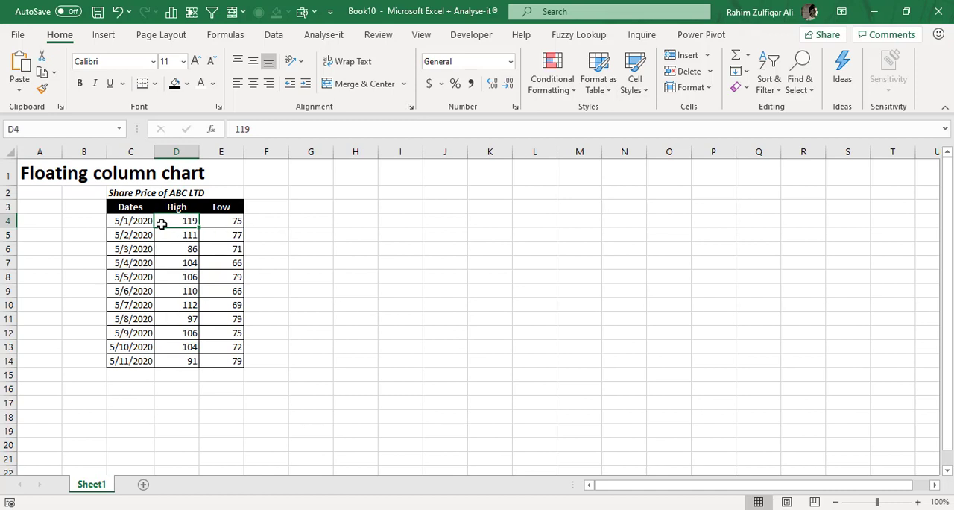
Insert a 2-D line chart from the table range C3:E14 and place it beside the data.
drag(122, 202, 222, 363)
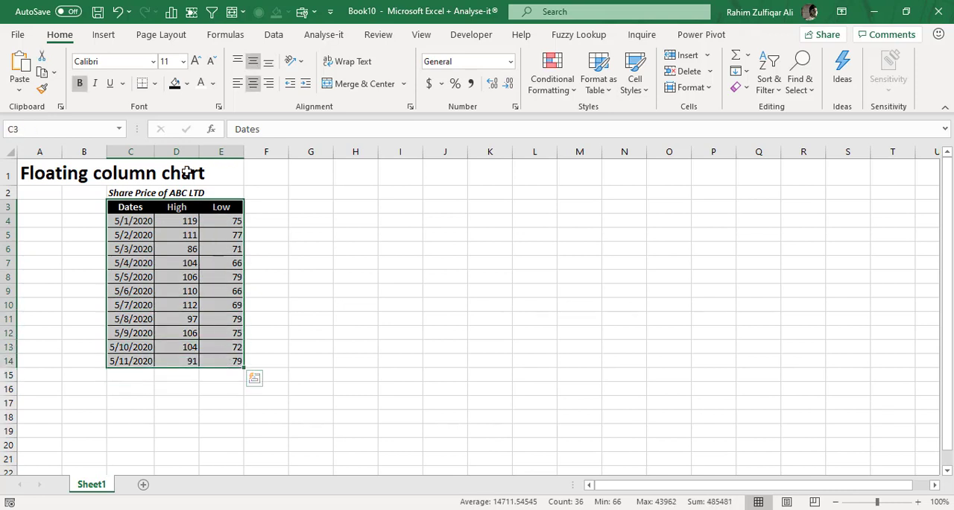
click(104, 35)
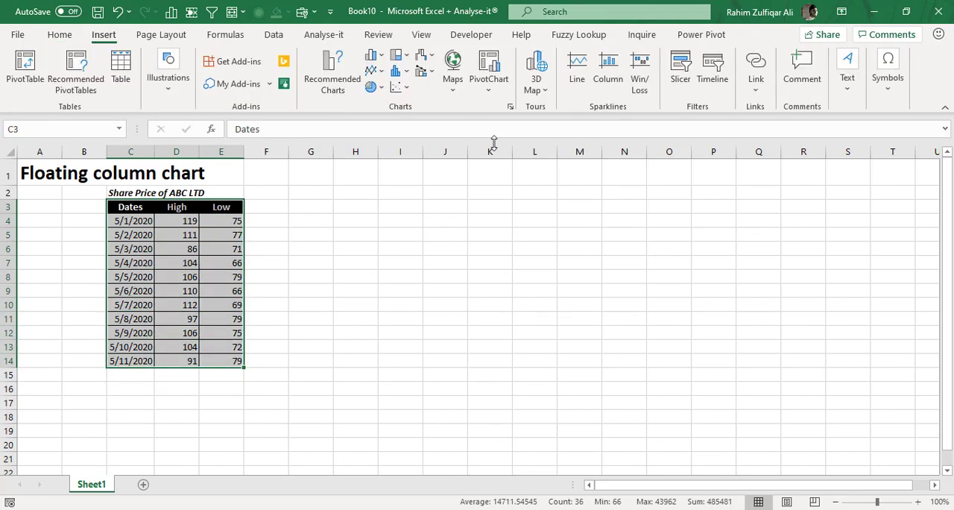
click(379, 75)
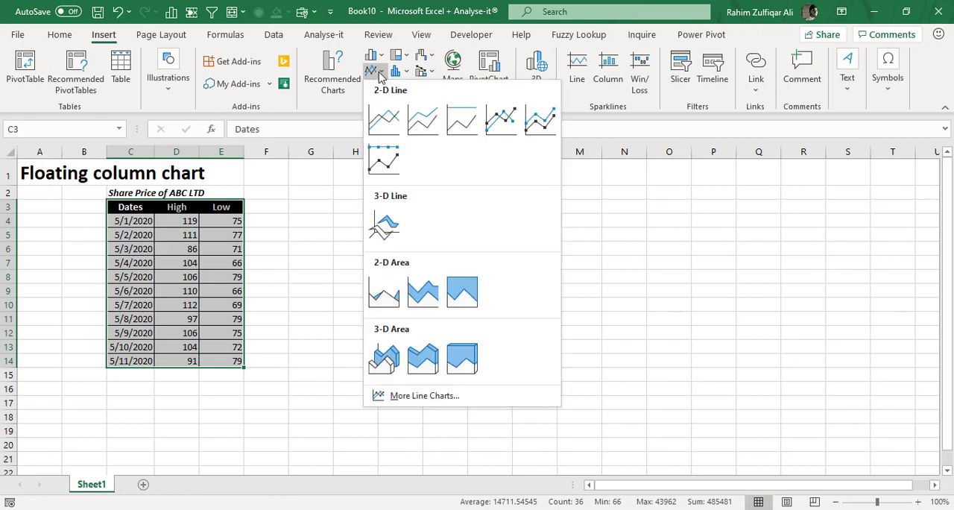
click(386, 127)
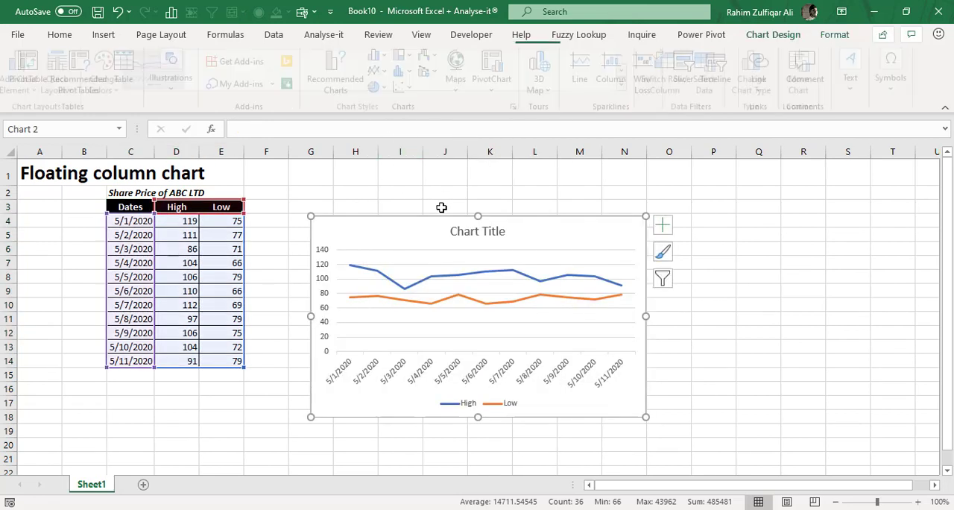
drag(430, 231, 412, 198)
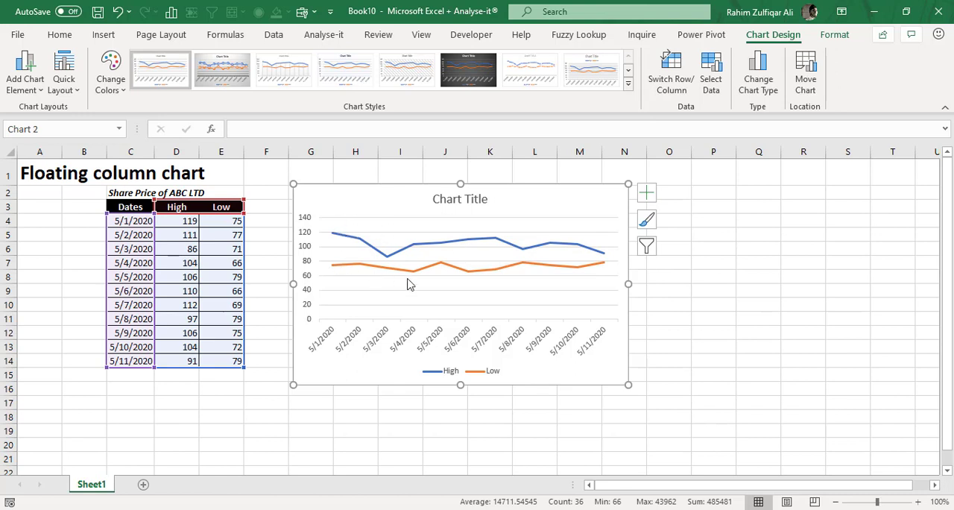
Link the chart title to cell A1 with the reference =Sheet1!$A$1.
mouse_move(596, 270)
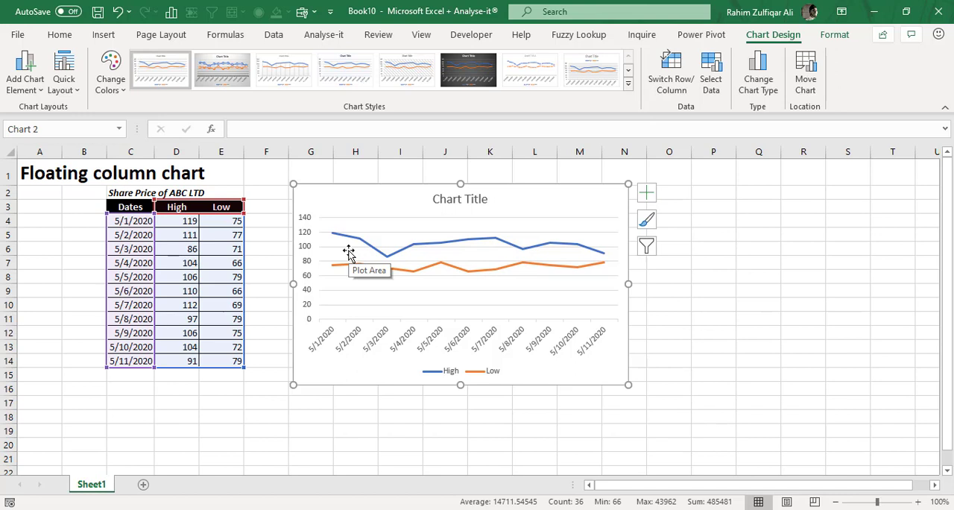
click(484, 200)
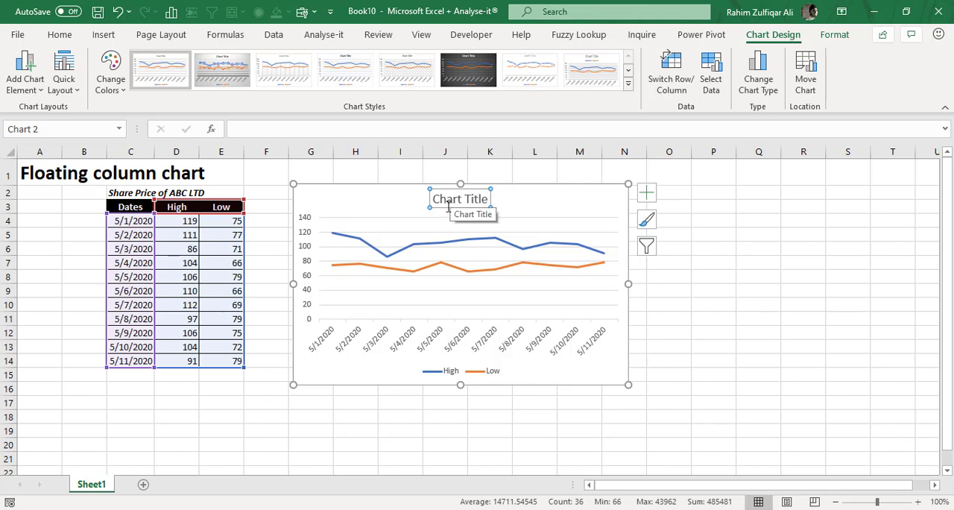
click(251, 129)
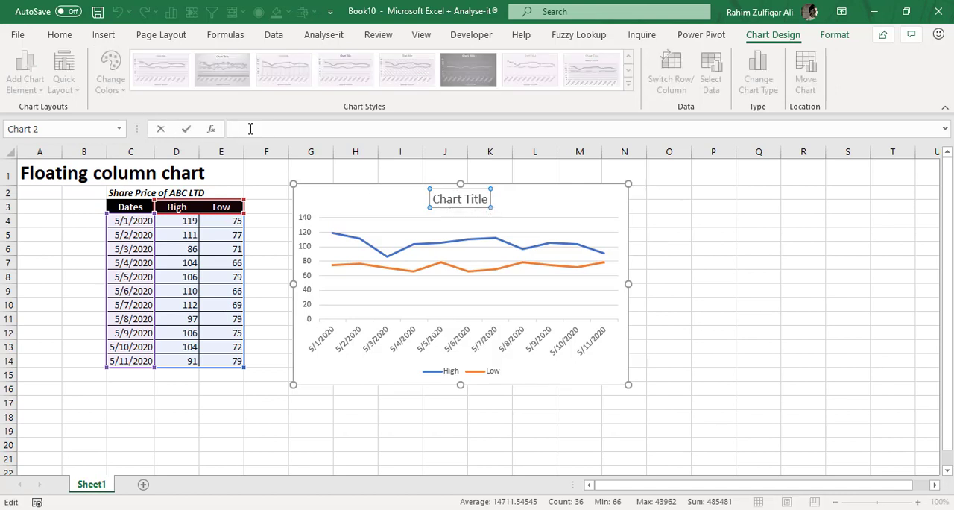
text(=)
click(37, 168)
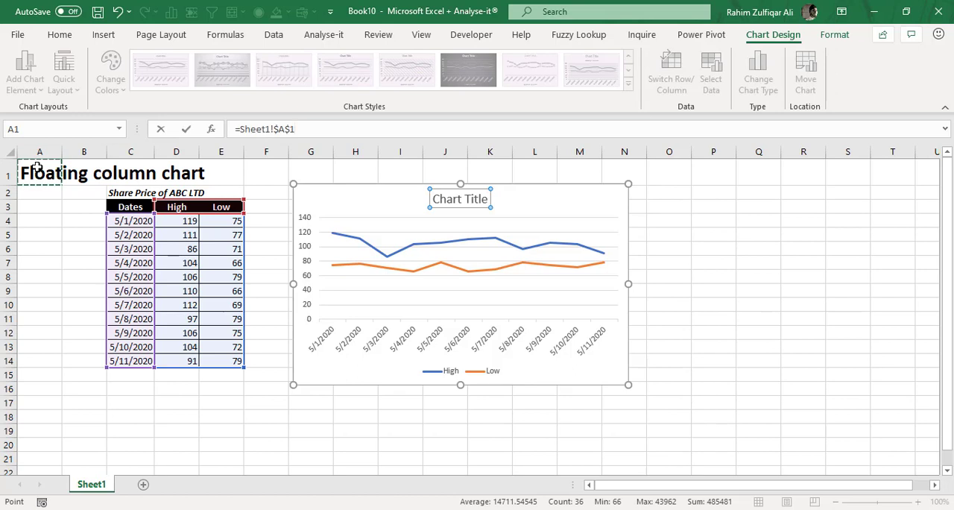
key(Return)
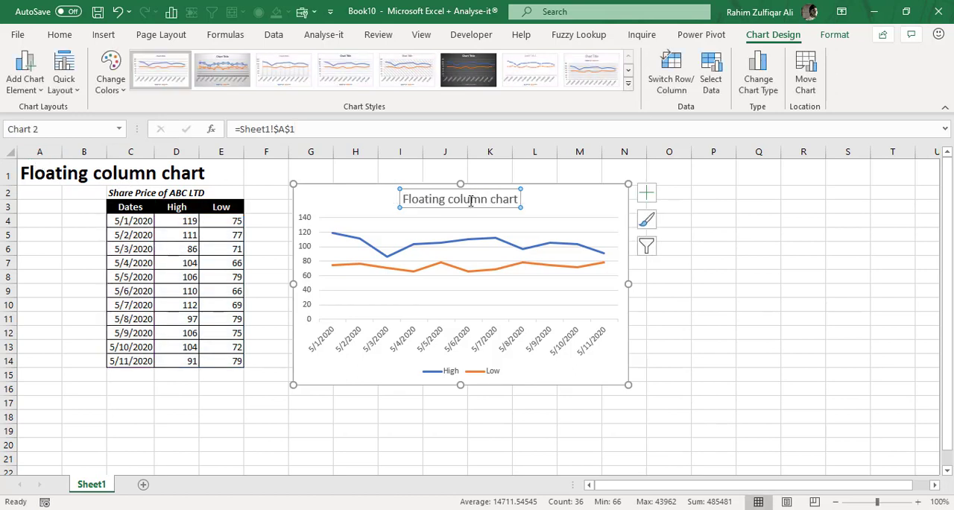
click(705, 319)
Add up/down bars between the High and Low lines of the chart.
click(539, 186)
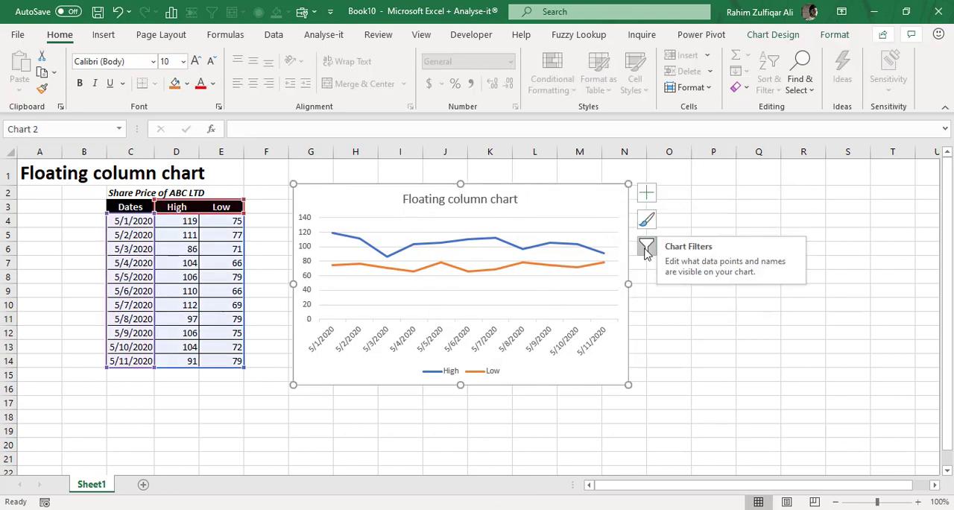
click(648, 193)
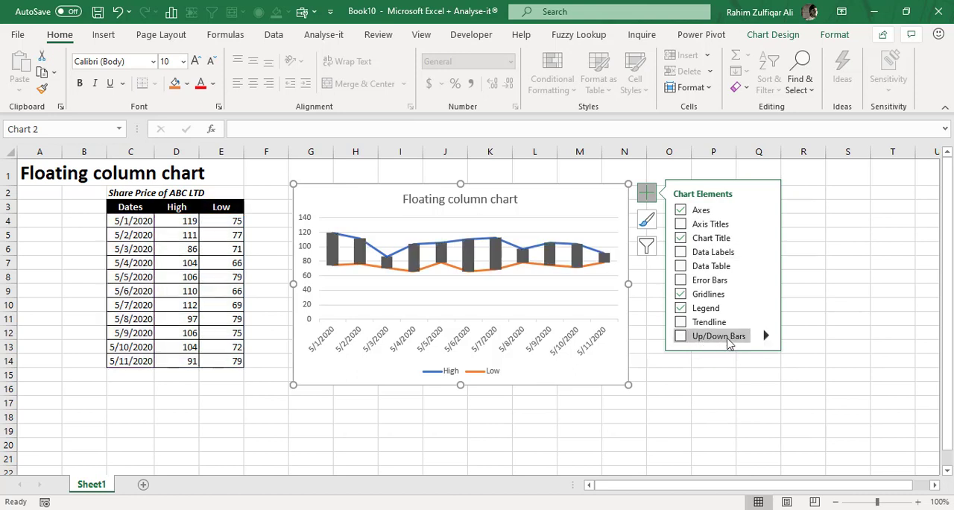
click(680, 337)
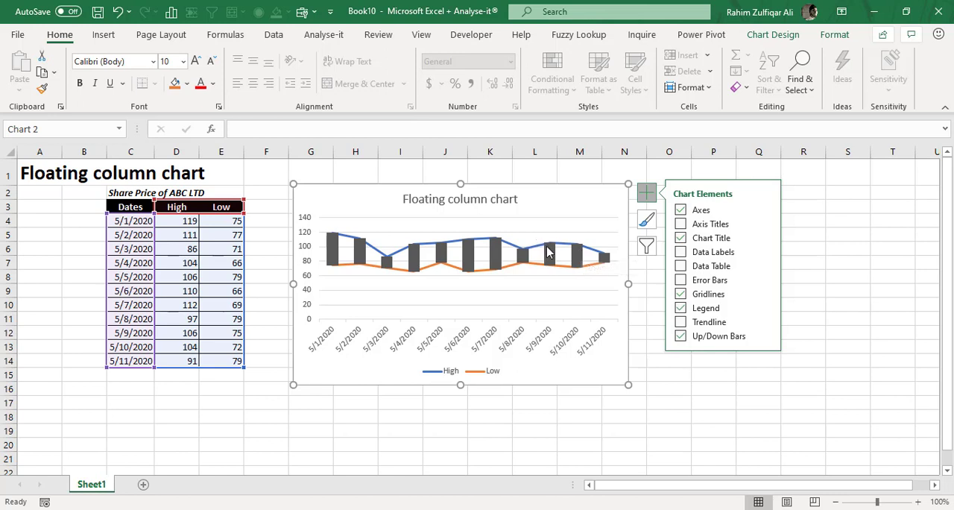
click(654, 372)
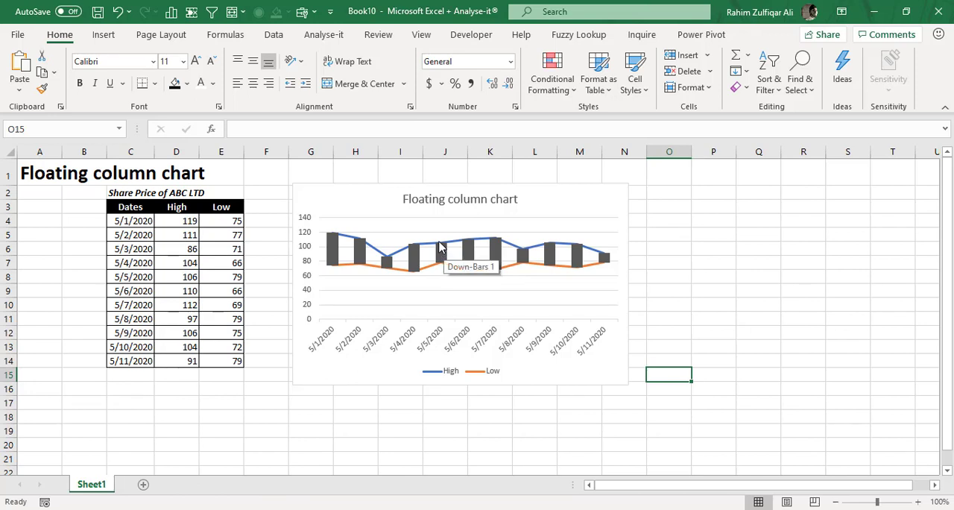
Enlarge the chart so that it spans about columns G to O and reaches down to row 20.
click(442, 249)
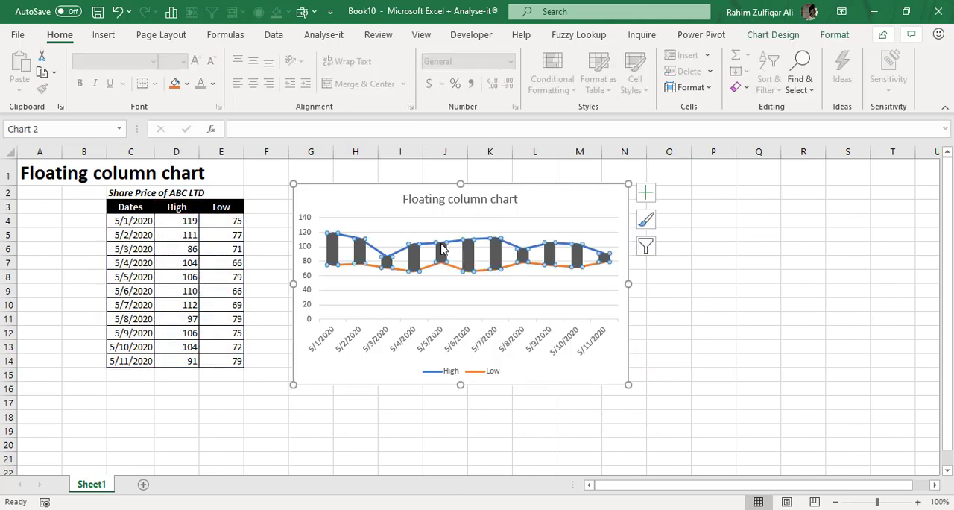
click(669, 316)
click(498, 243)
click(593, 264)
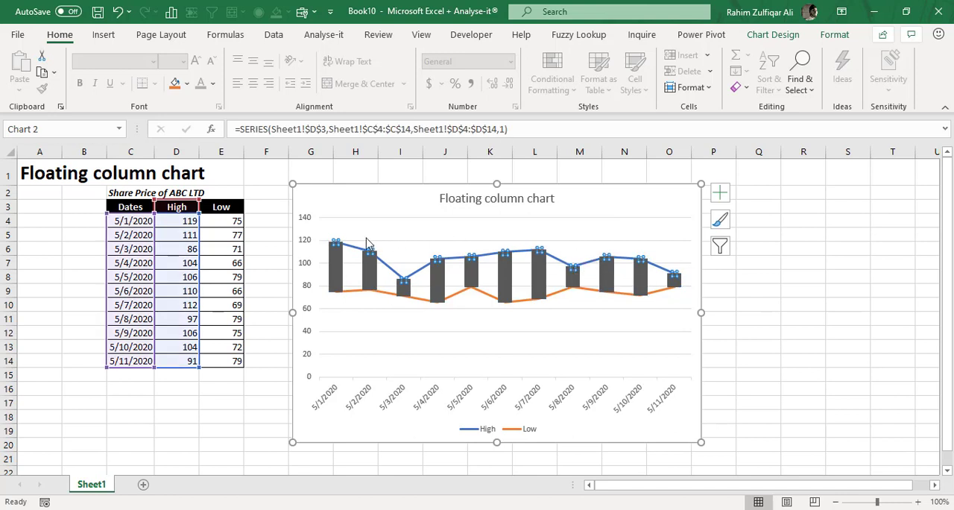
Hide the High series line in the chart by setting it to No line.
right_click(473, 257)
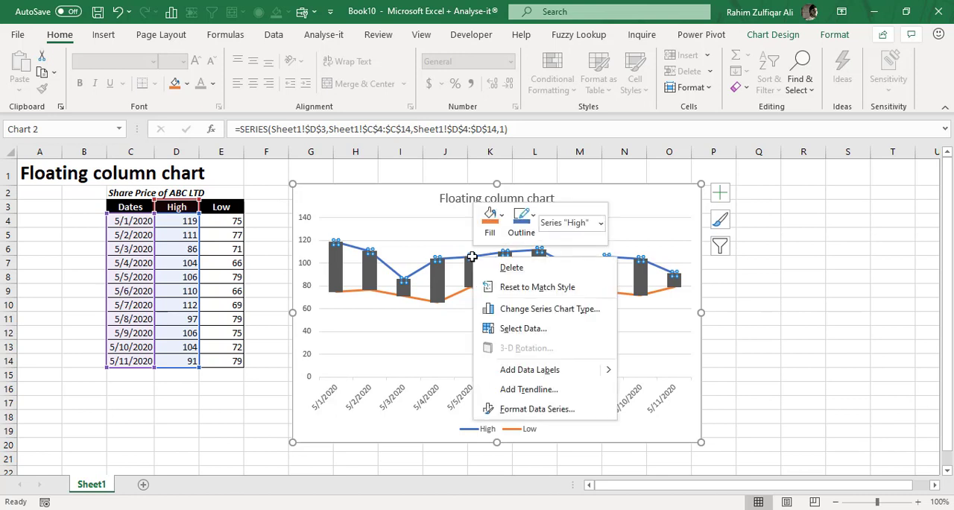
click(542, 411)
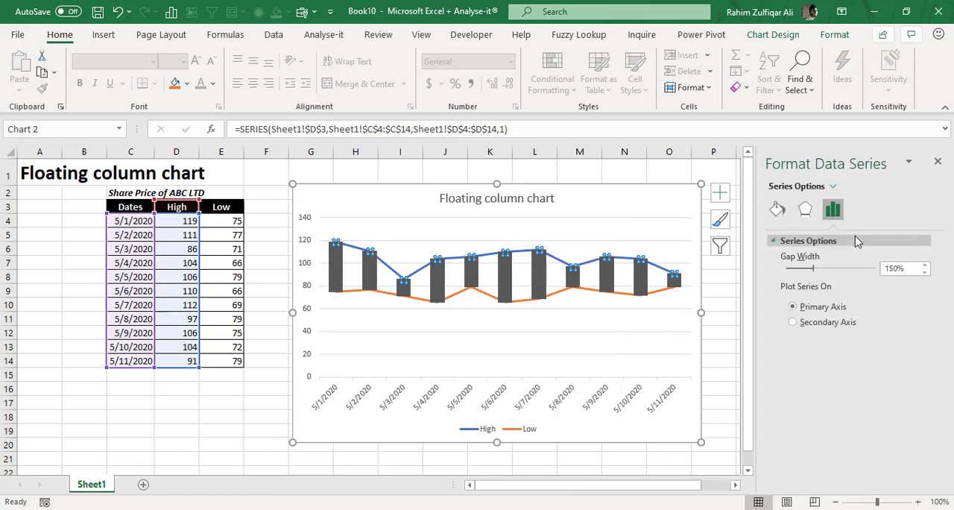
click(778, 211)
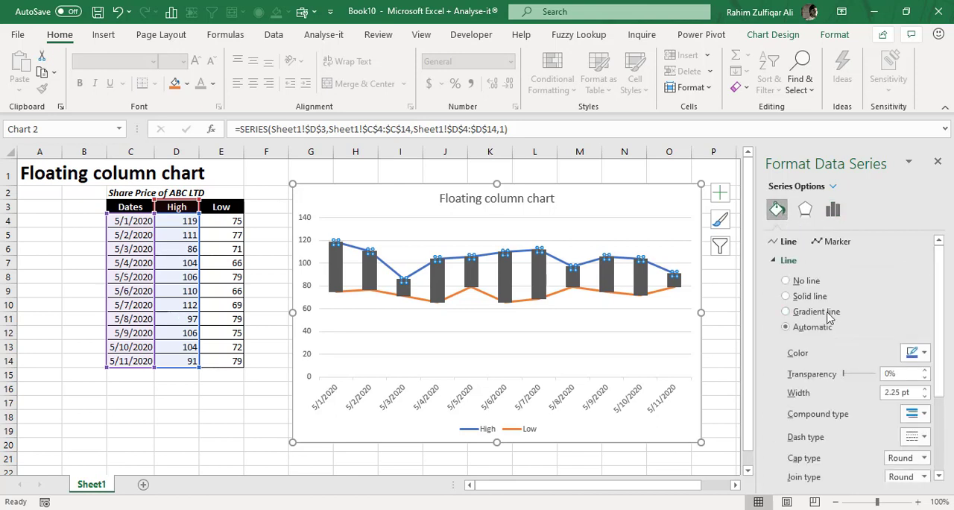
click(808, 284)
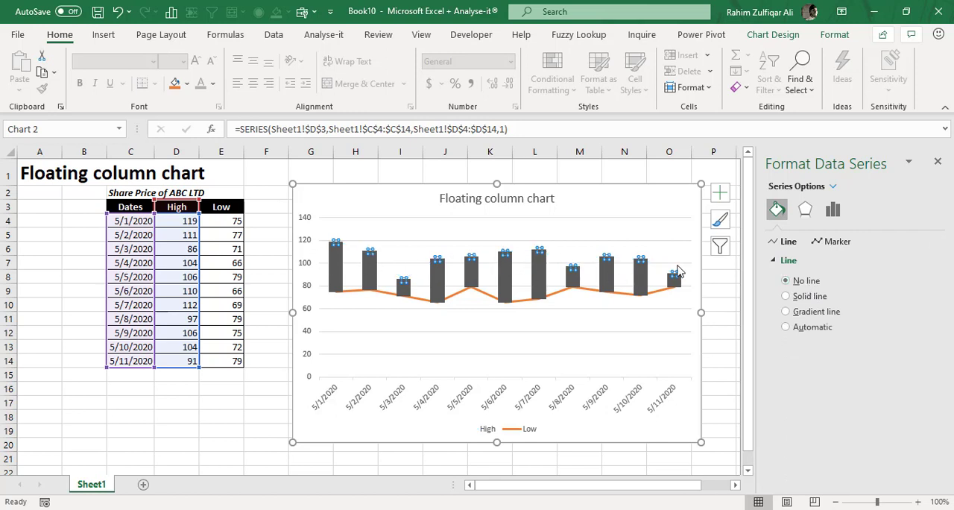
click(712, 301)
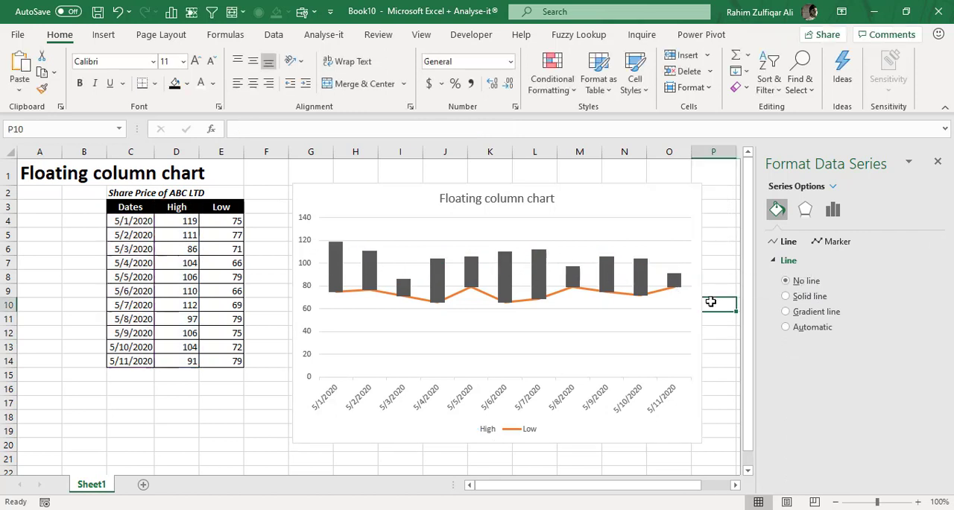
Hide the Low series line in the chart by setting it to No line.
click(572, 295)
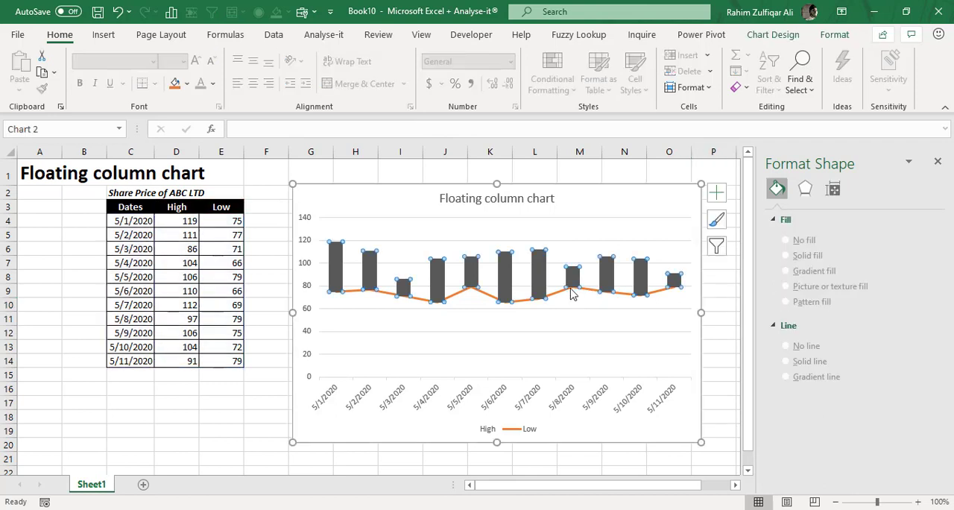
click(542, 299)
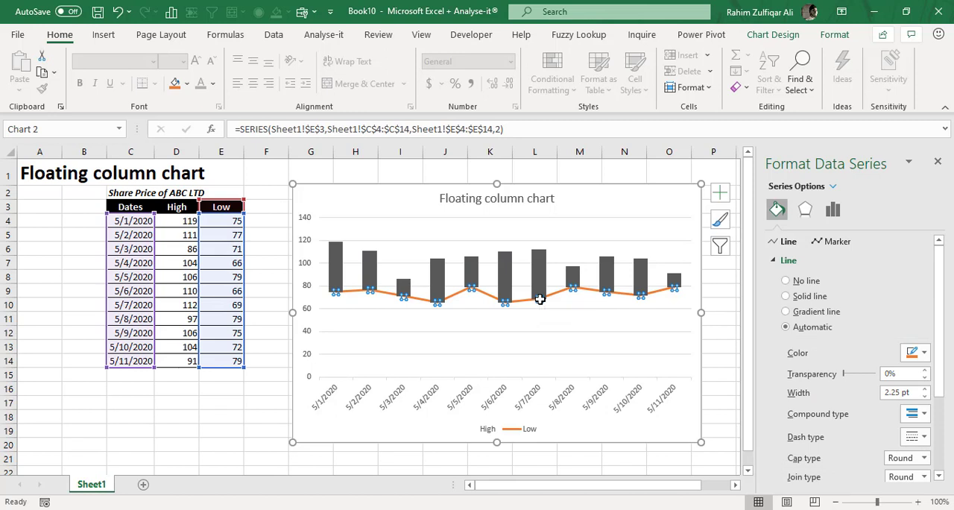
right_click(540, 299)
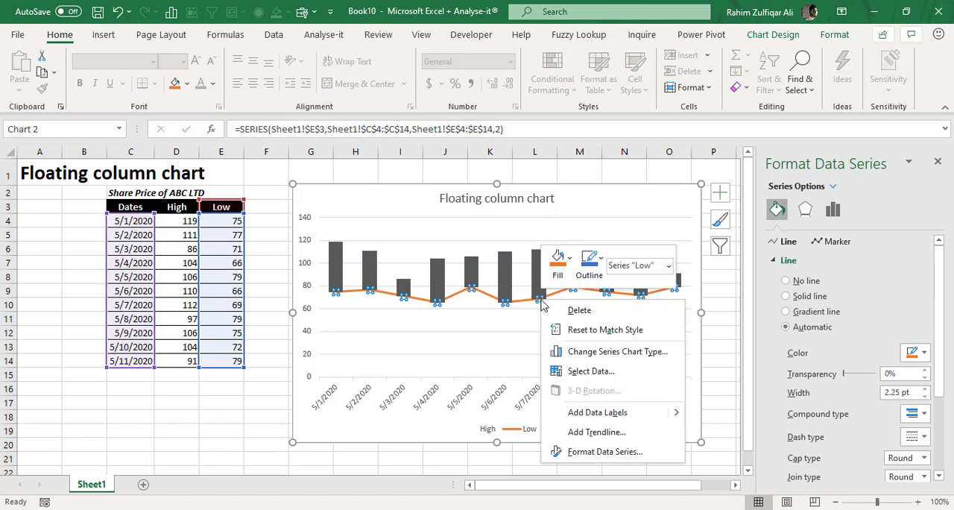
click(618, 456)
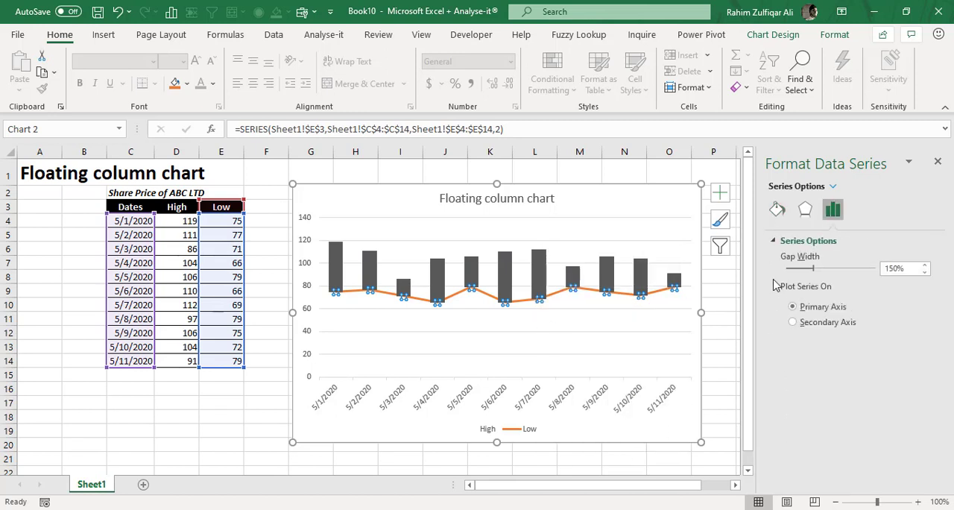
click(776, 210)
click(787, 280)
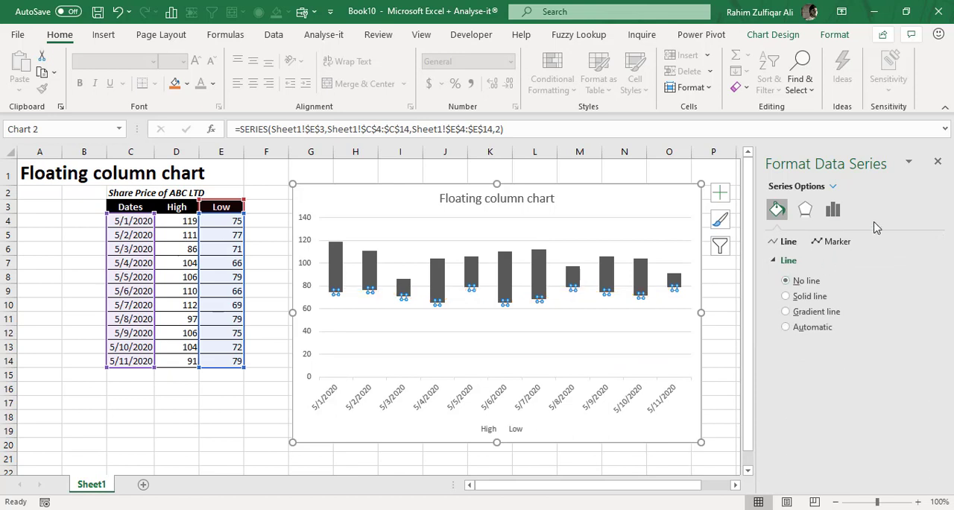
Finish formatting the Low series and set the minimum bound of the chart's vertical value axis to 55.
click(937, 163)
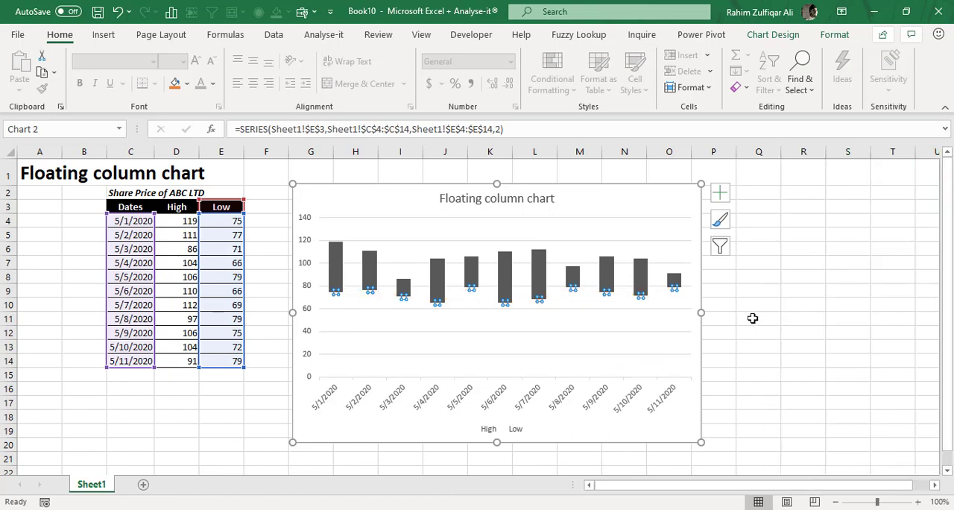
click(800, 347)
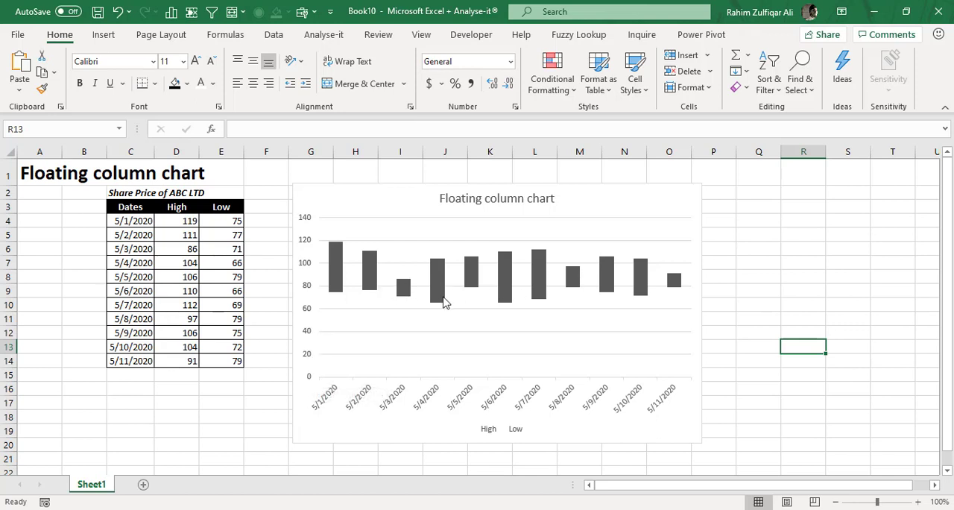
right_click(311, 313)
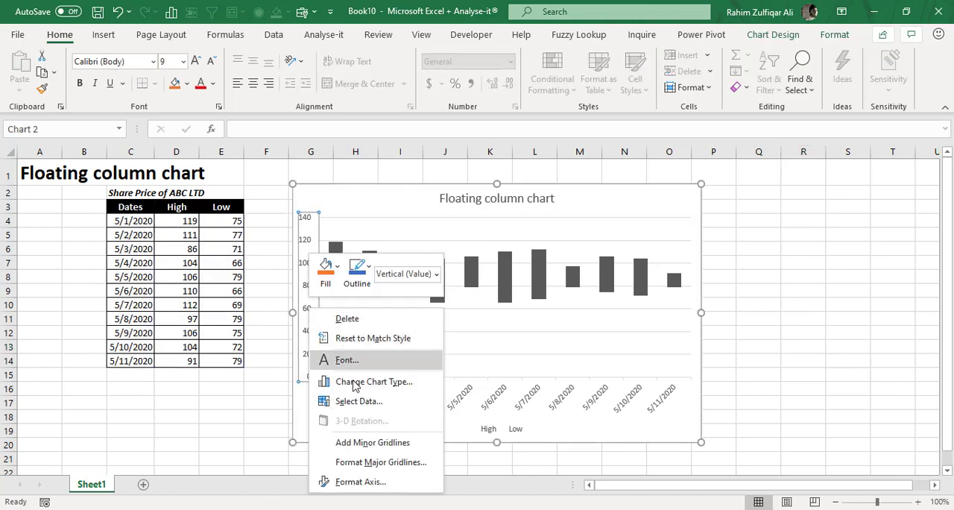
click(367, 483)
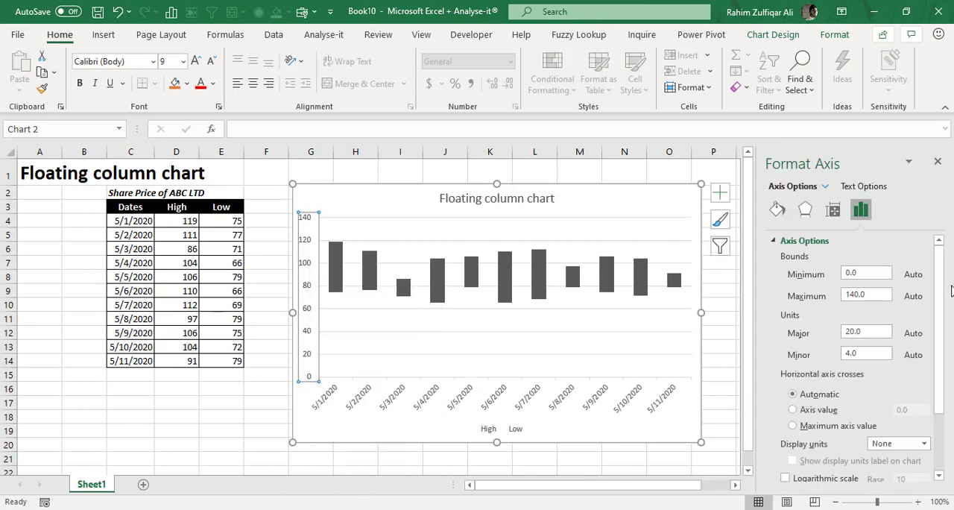
click(862, 273)
text(55)
key(Return)
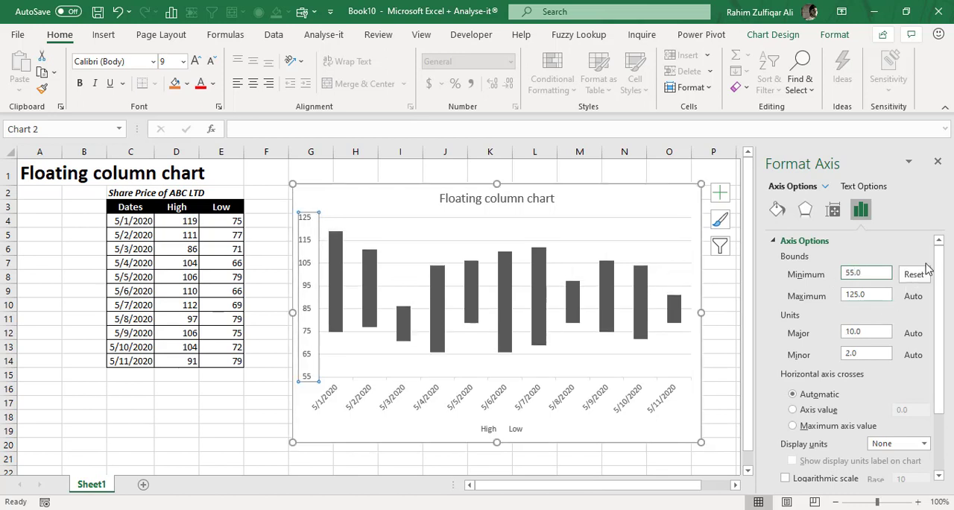
click(938, 162)
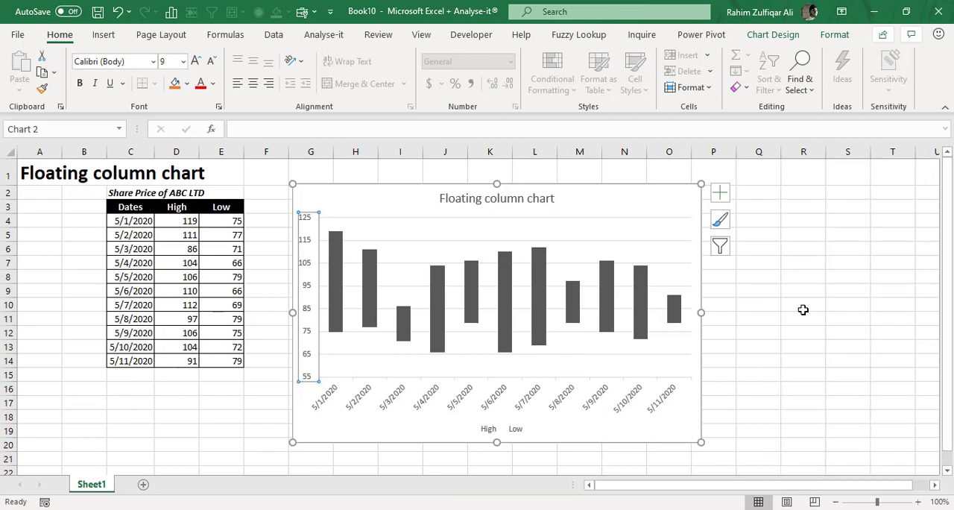
Delete the chart's major horizontal gridlines and move the chart closer to the data table, with its near edge in column F.
click(803, 309)
click(648, 246)
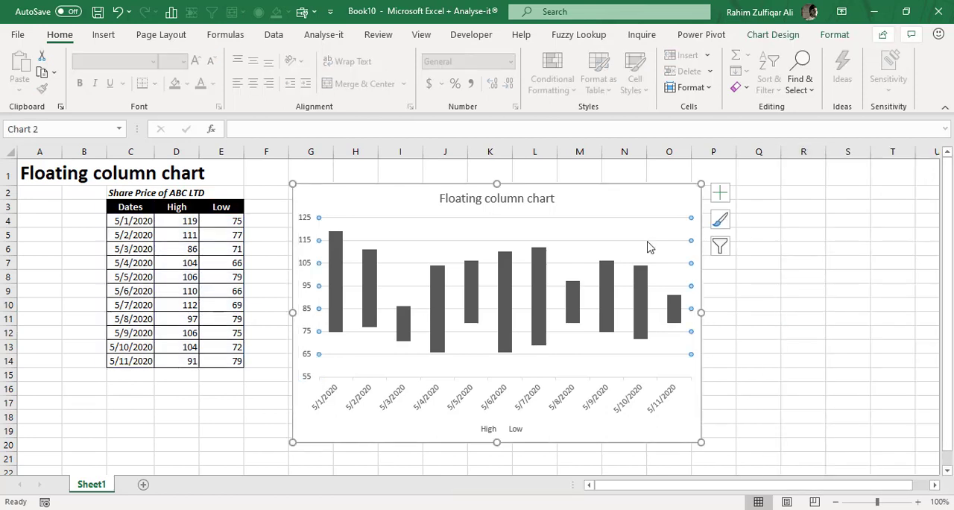
click(820, 290)
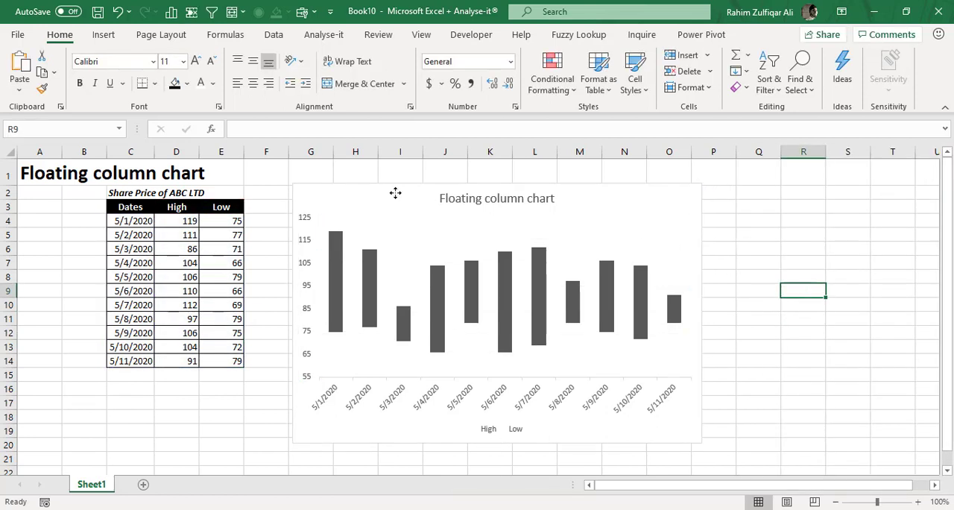
drag(396, 192, 373, 194)
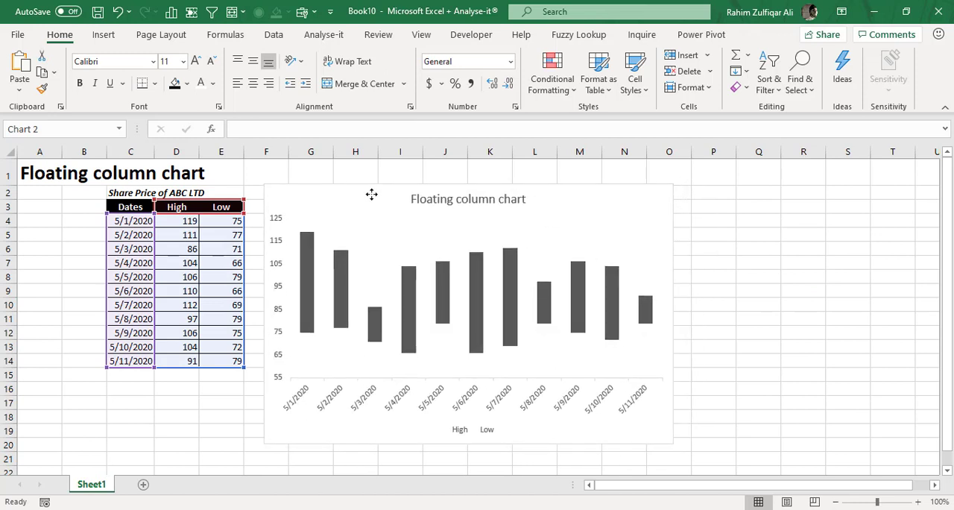
click(776, 281)
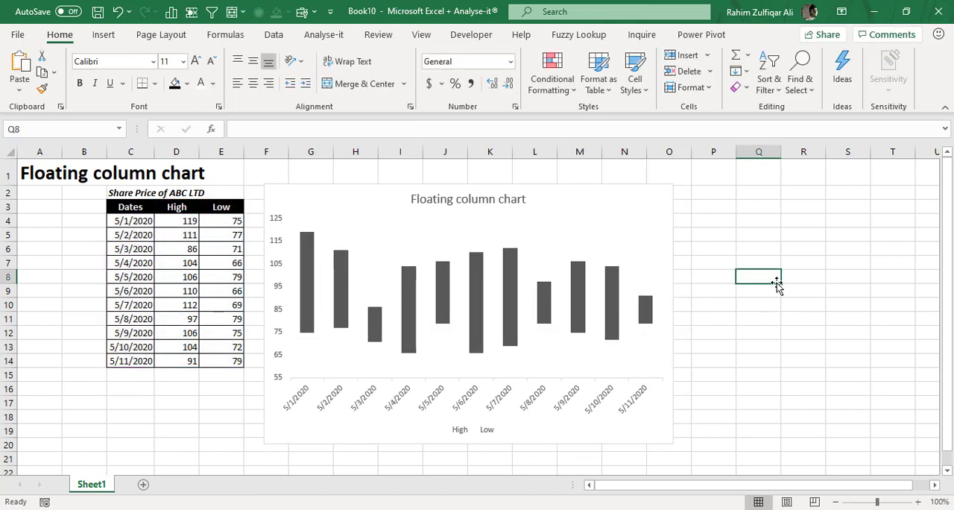